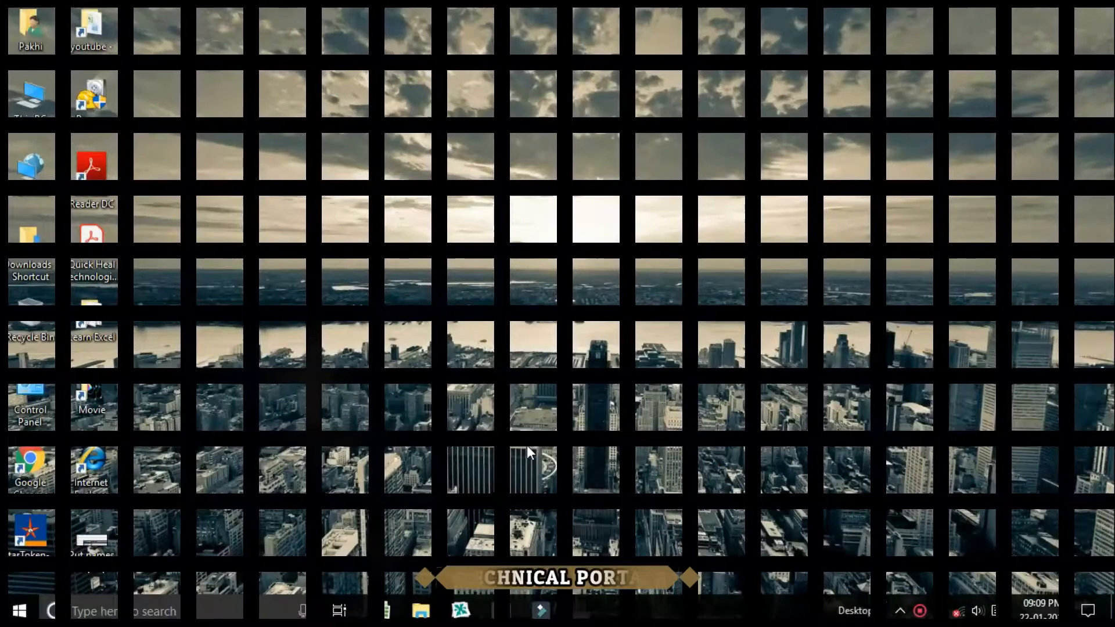
# - Start Excel with a blank workbook and launch the On-Screen Keyboard alongside it
pyautogui.press('super+1')
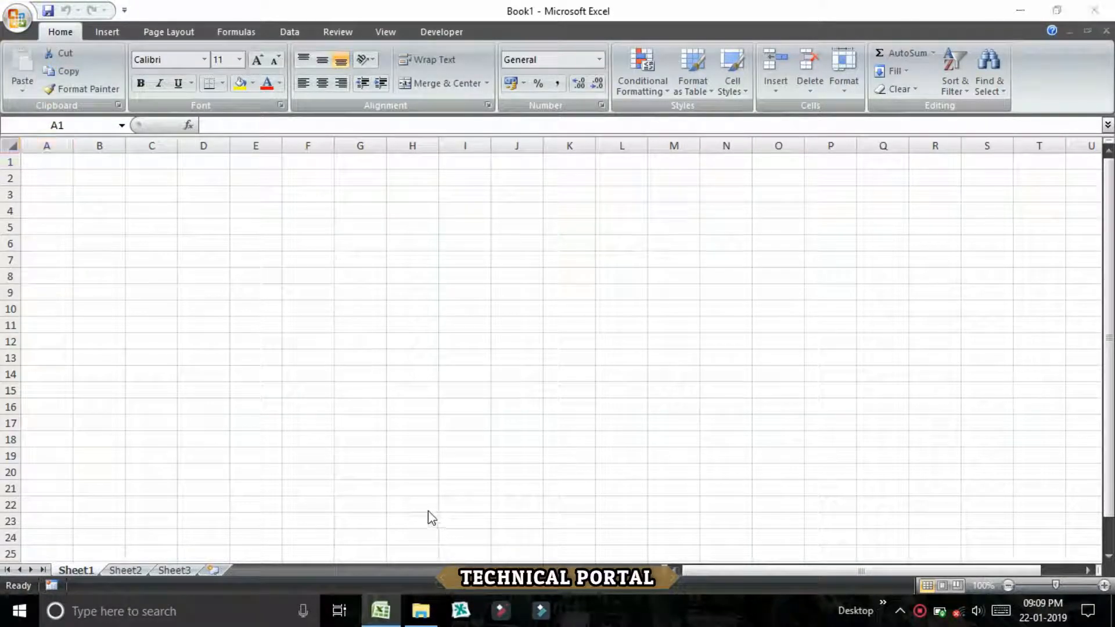
pyautogui.press('super')
pyautogui.write('o')
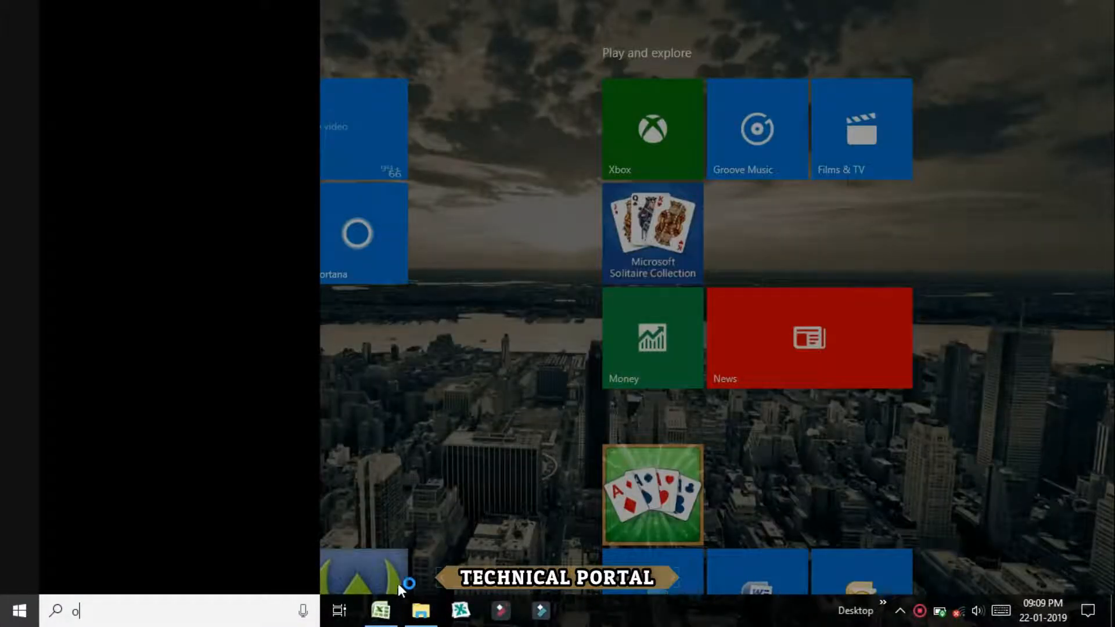
pyautogui.write('sk')
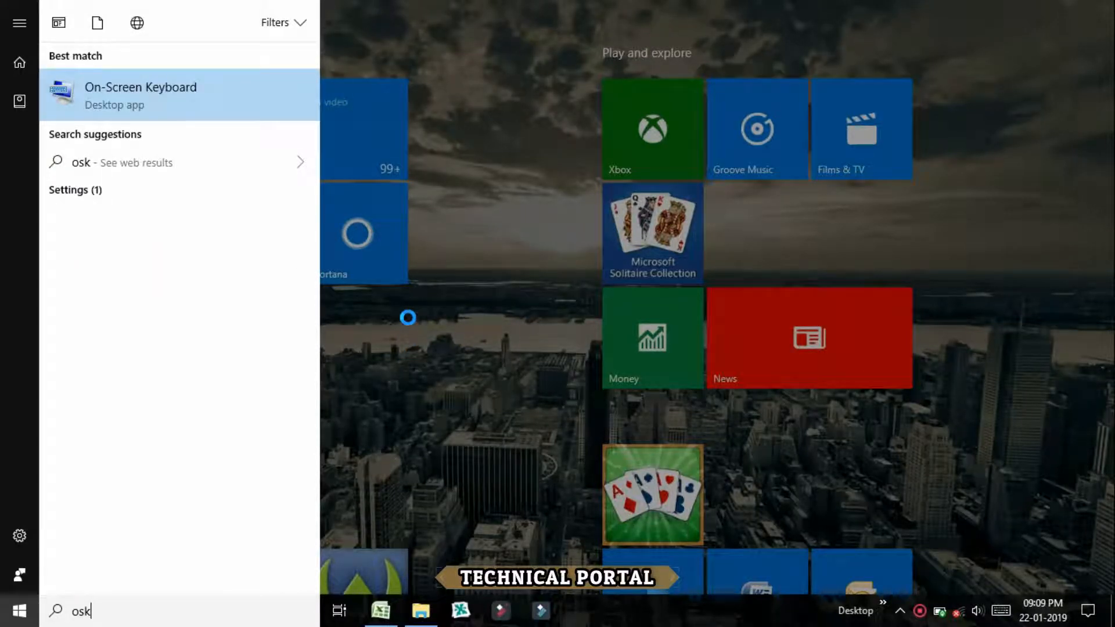
pyautogui.press('Return')
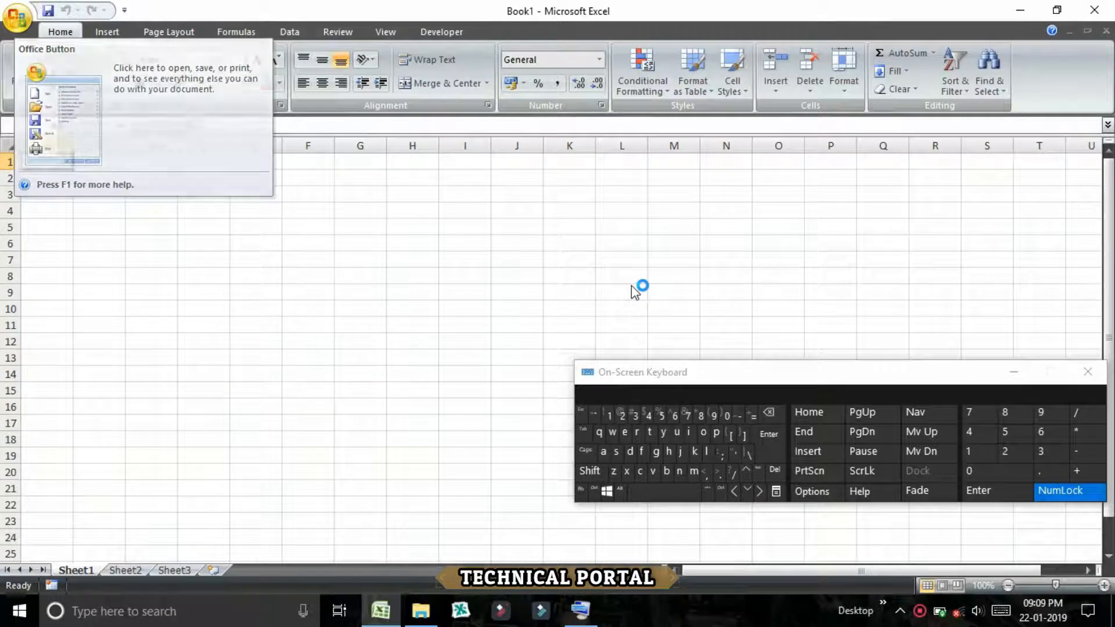
# - Open the recent workbook "Put names into proper case"
pyautogui.click(17, 18)
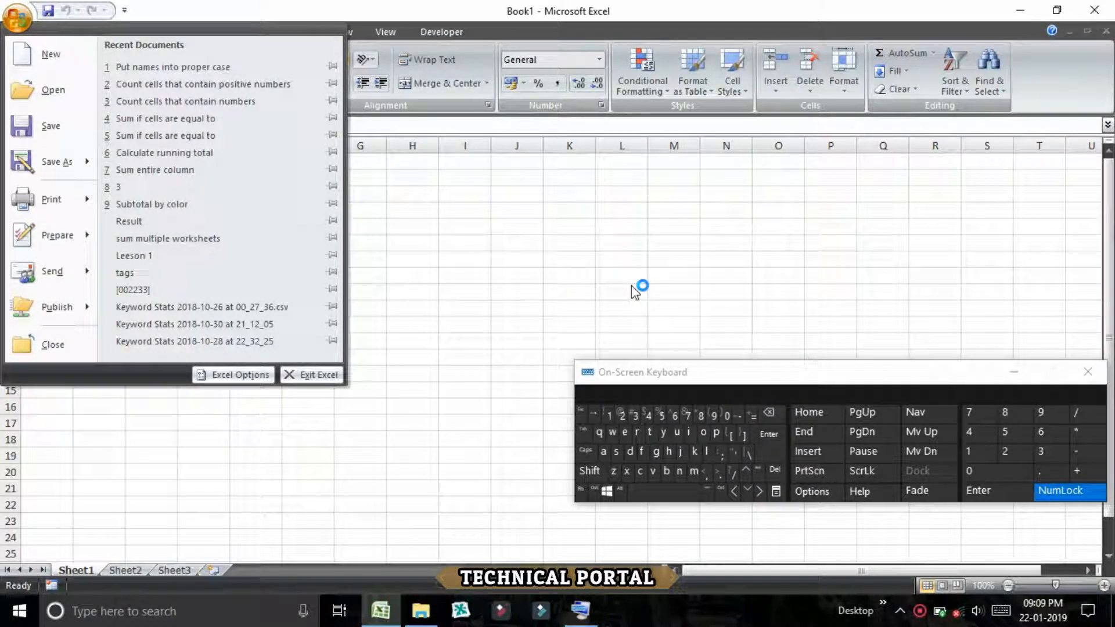
pyautogui.click(18, 28)
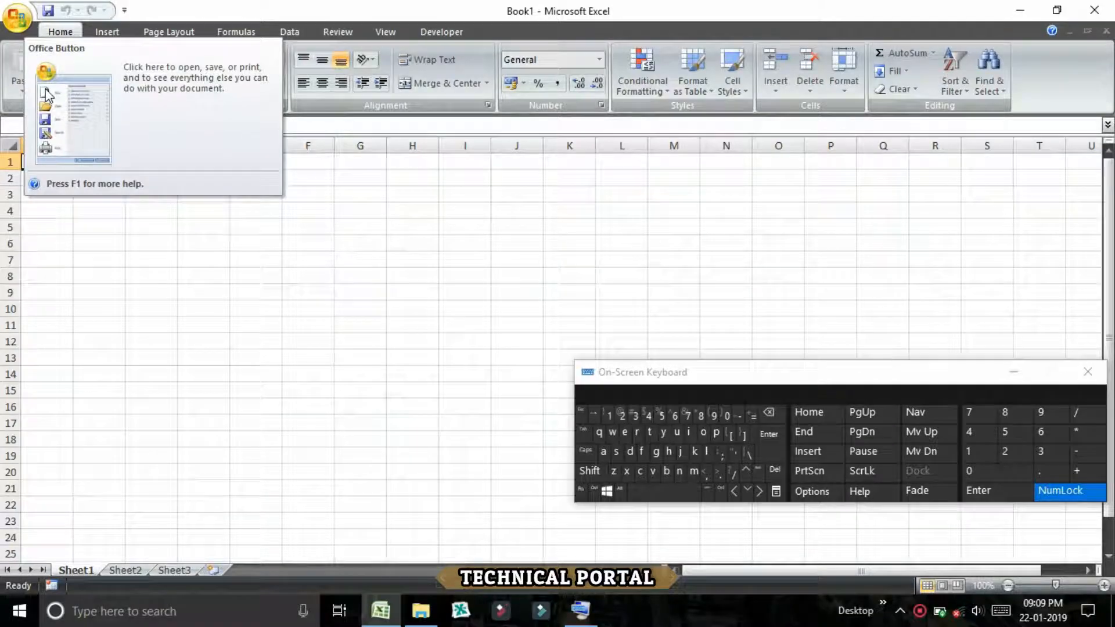
pyautogui.click(18, 21)
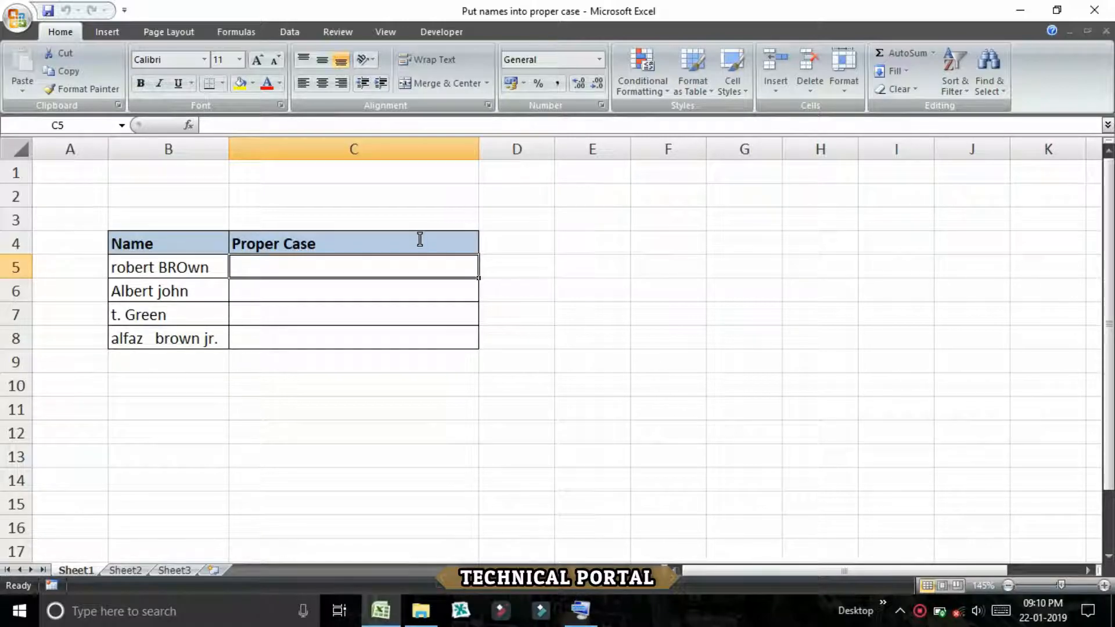
# - Bring the On-Screen Keyboard back into view and begin a PROPER formula in cell C5
pyautogui.click(152, 276)
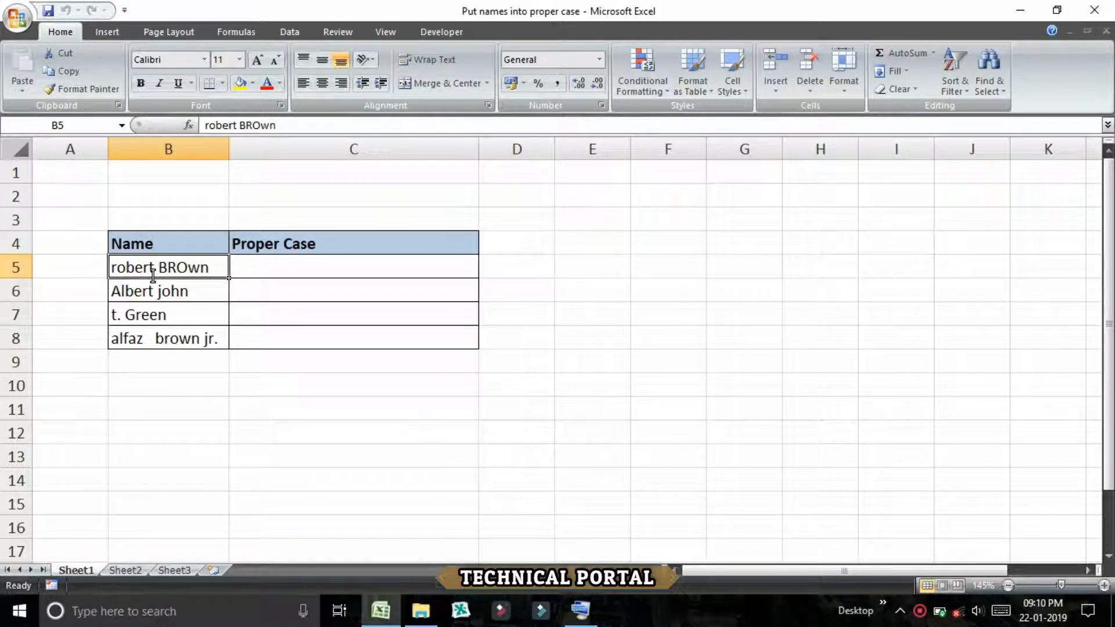
pyautogui.press('Right')
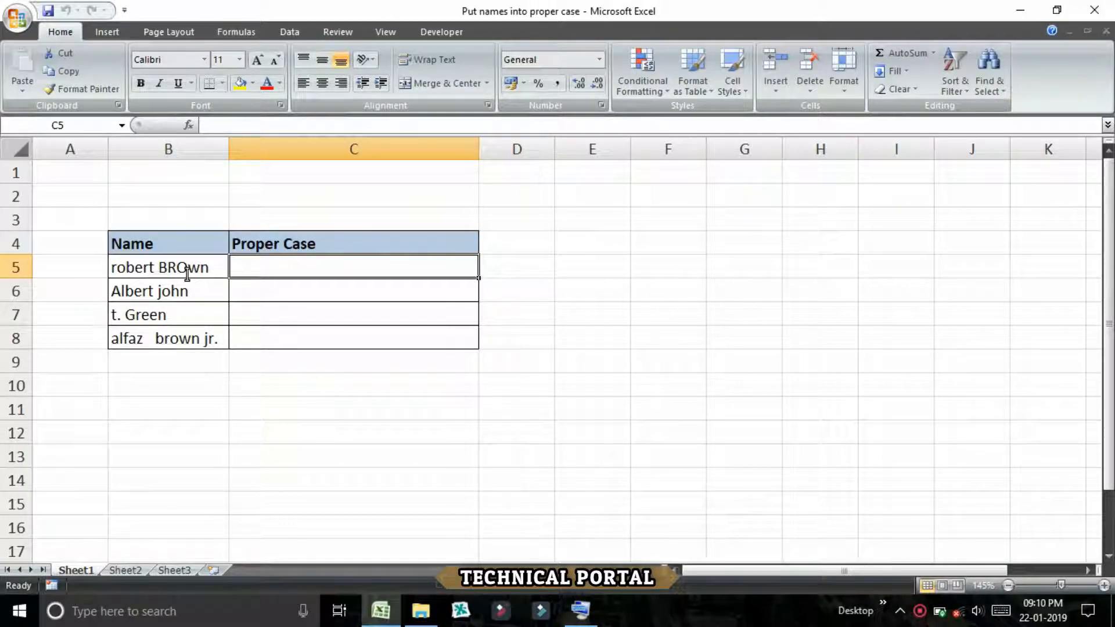
pyautogui.hotkey('alt', 'Tab')
pyautogui.click(311, 265)
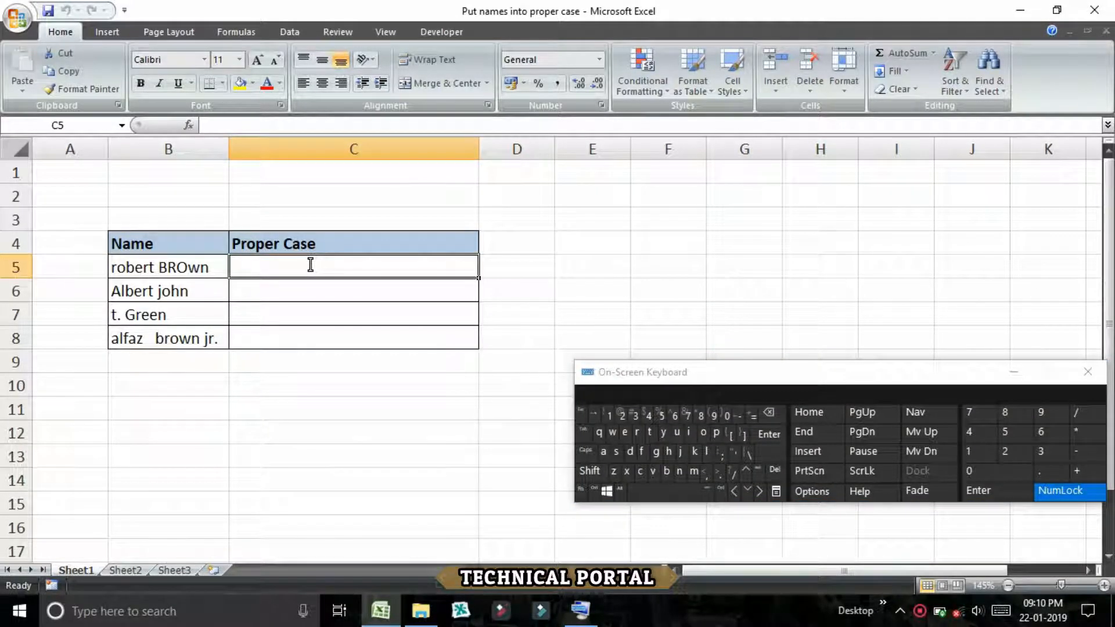
pyautogui.write('=')
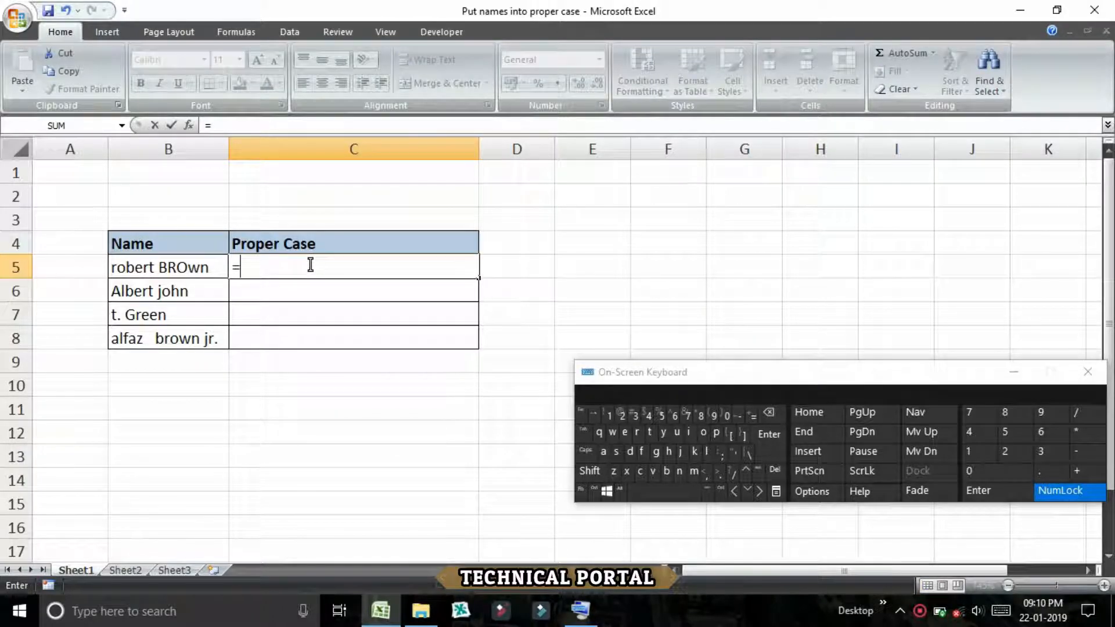
pyautogui.press('capslock')
pyautogui.write('PROPER')
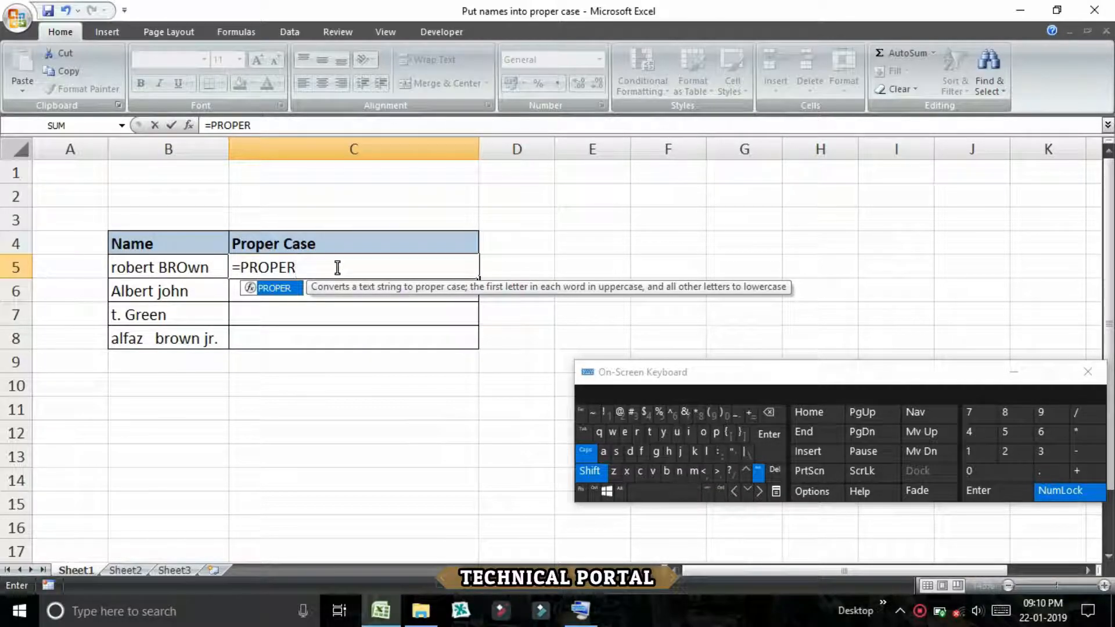
pyautogui.write('(')
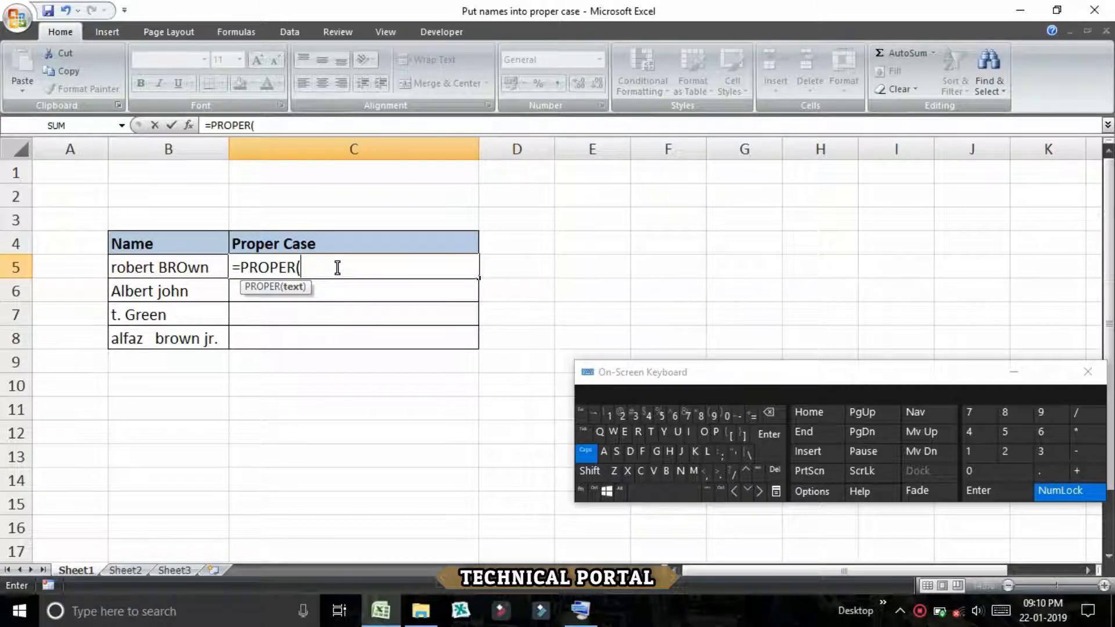
pyautogui.press('Left')
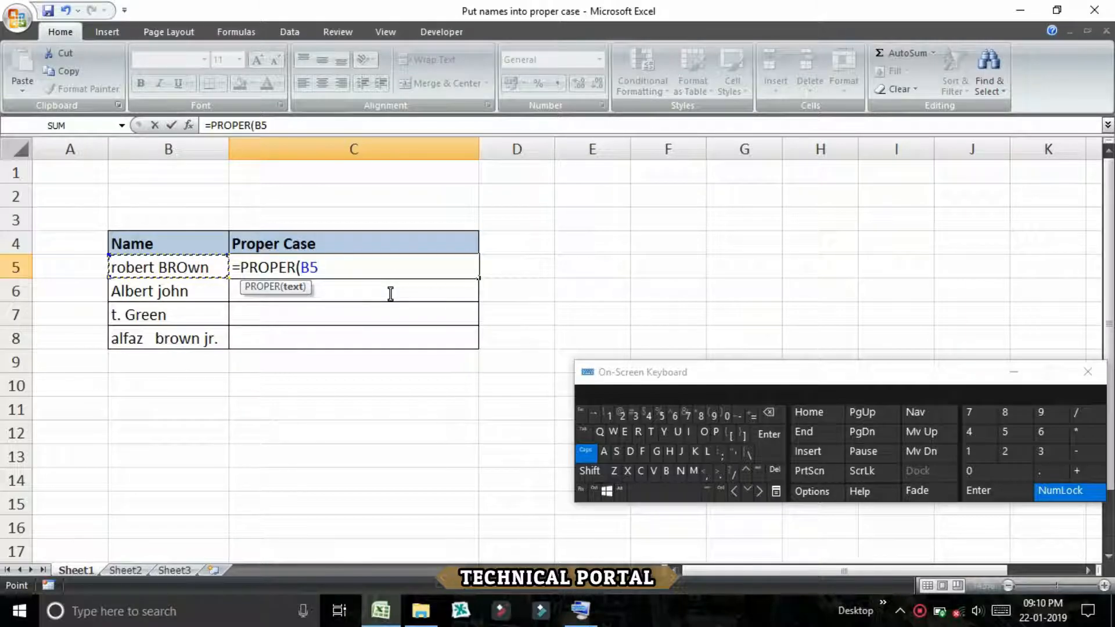
pyautogui.press('BackSpace')
pyautogui.press('BackSpace')
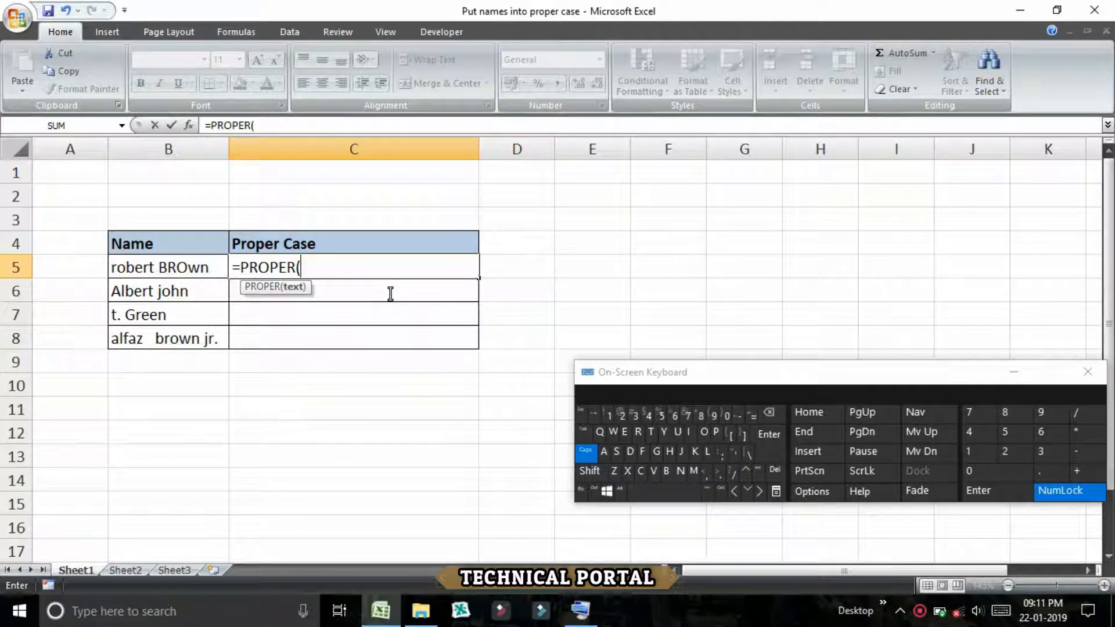
pyautogui.write('""')
pyautogui.press('BackSpace')
pyautogui.press('BackSpace')
# - Complete the C5 formula as =PROPER(B5) and fill it down through C8
pyautogui.click(188, 268)
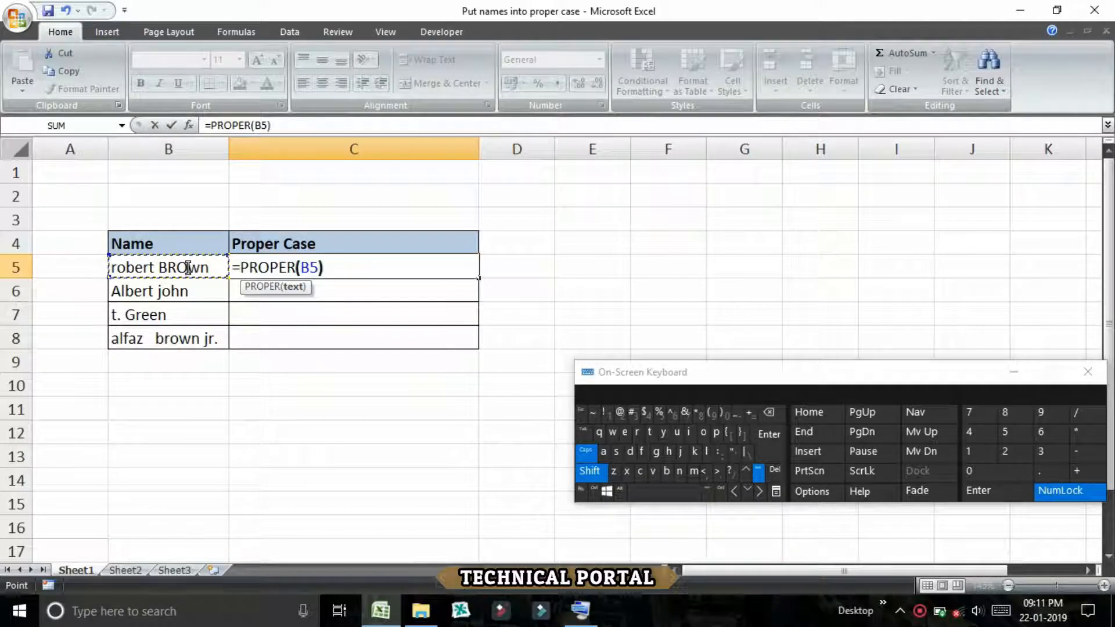
pyautogui.write(')')
pyautogui.hotkey('ctrl', 'Return')
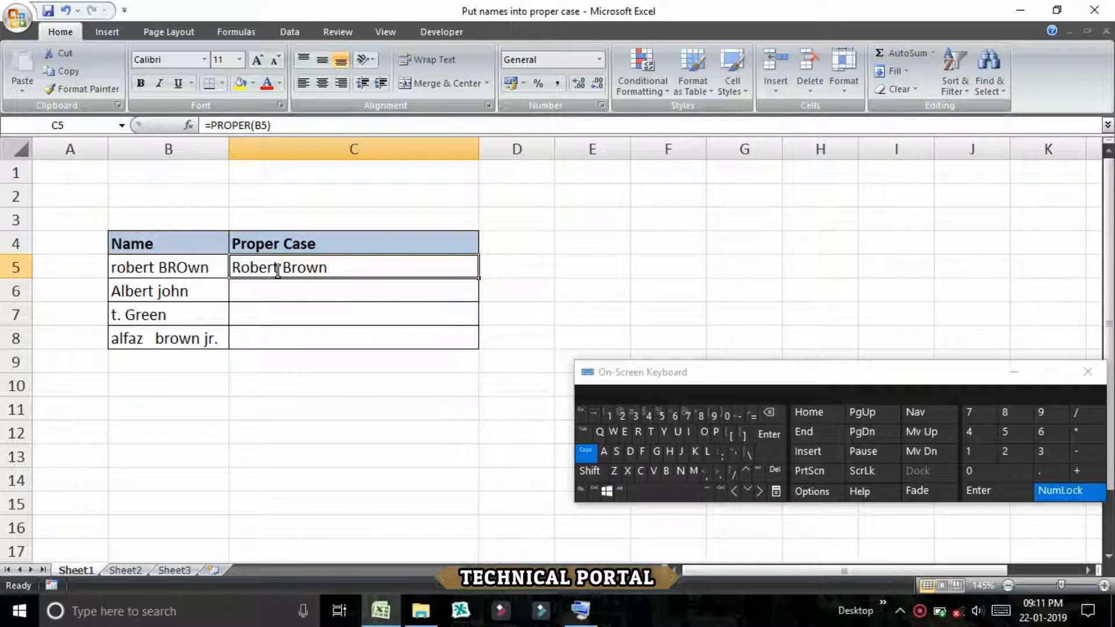
pyautogui.moveTo(478, 279); pyautogui.dragTo(478, 343)
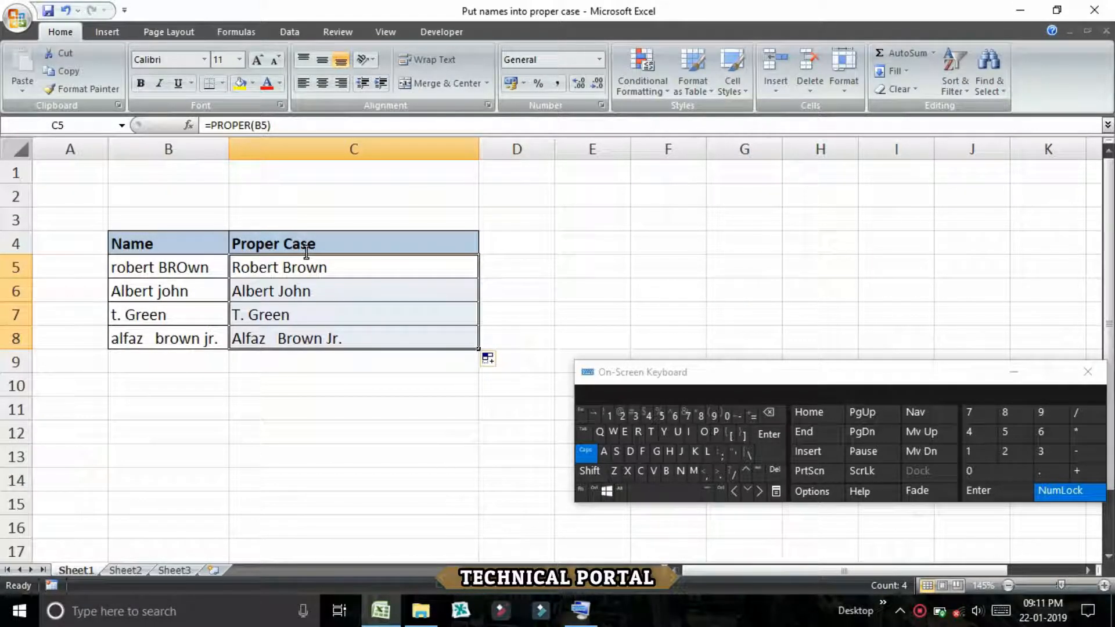
# - Compare the original names in column B with the Proper Case results in column C and check the formula in C5
pyautogui.press('Left')
pyautogui.press('Down')
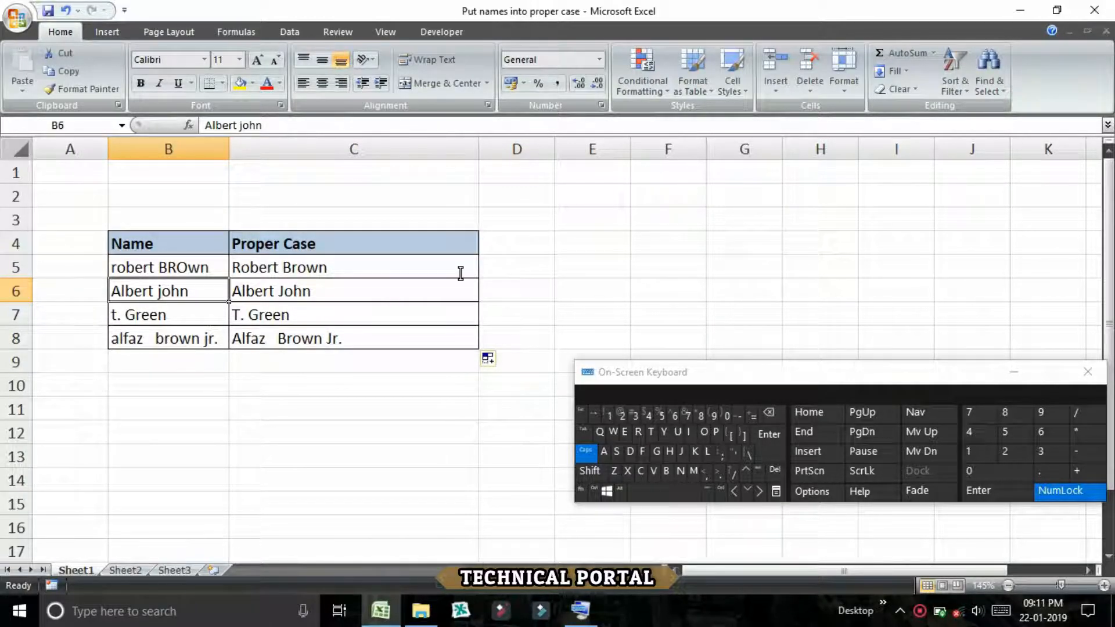
pyautogui.moveTo(458, 267); pyautogui.dragTo(453, 340)
pyautogui.press('Down')
pyautogui.press('Down')
pyautogui.press('Right')
pyautogui.press('Right')
pyautogui.press('Left')
pyautogui.press('Left')
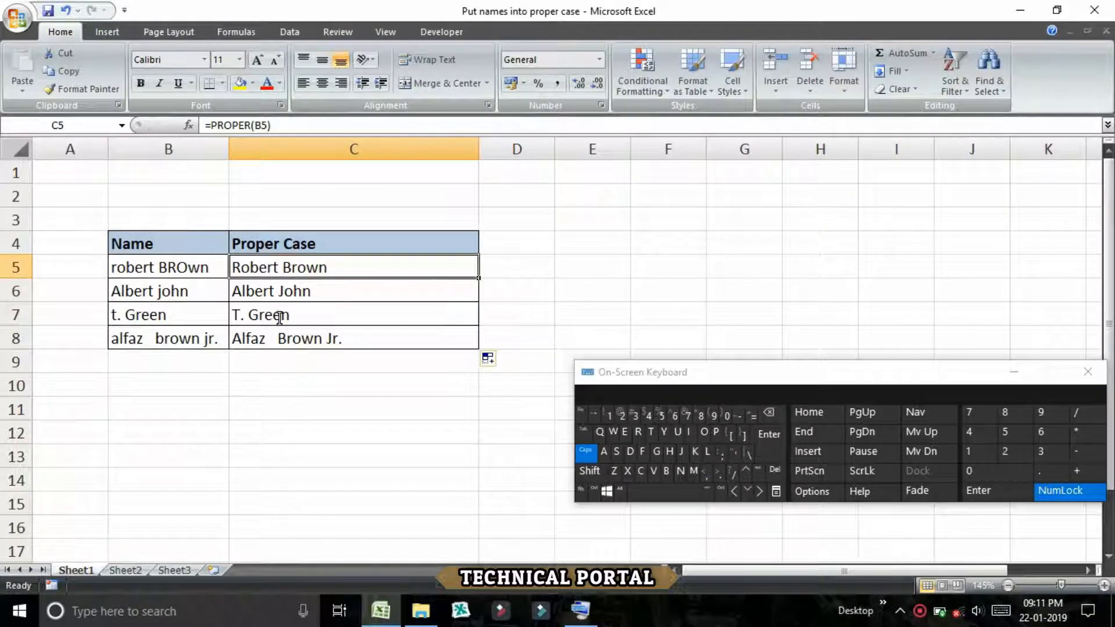
pyautogui.press('F2')
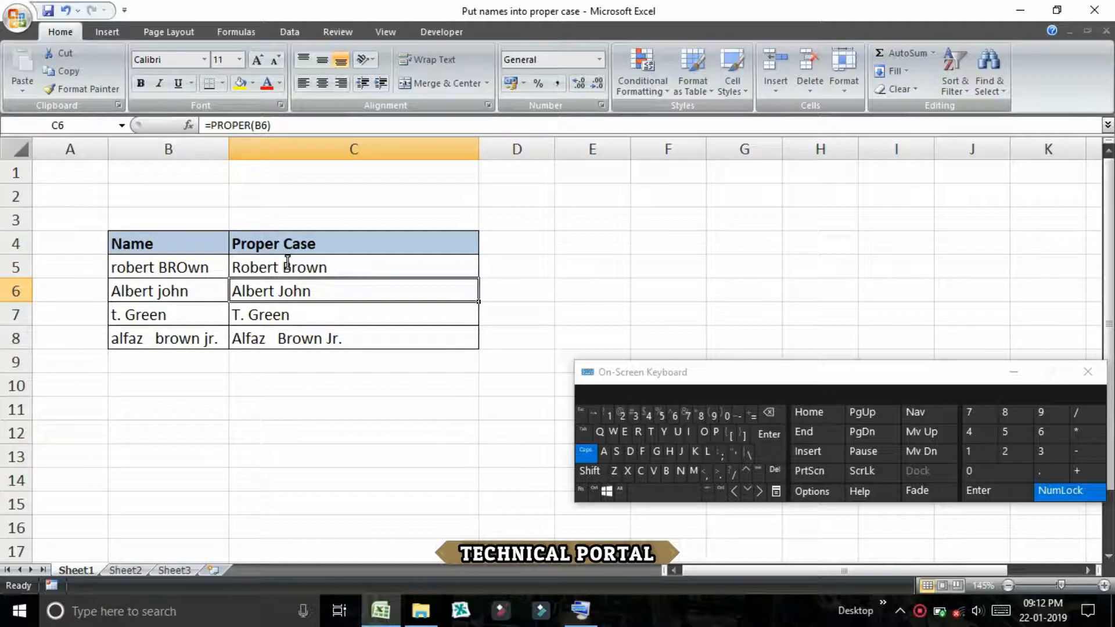
# - Add an extra space between the first and last name in cell B8
pyautogui.press('Down')
pyautogui.press('Down')
pyautogui.press('Left')
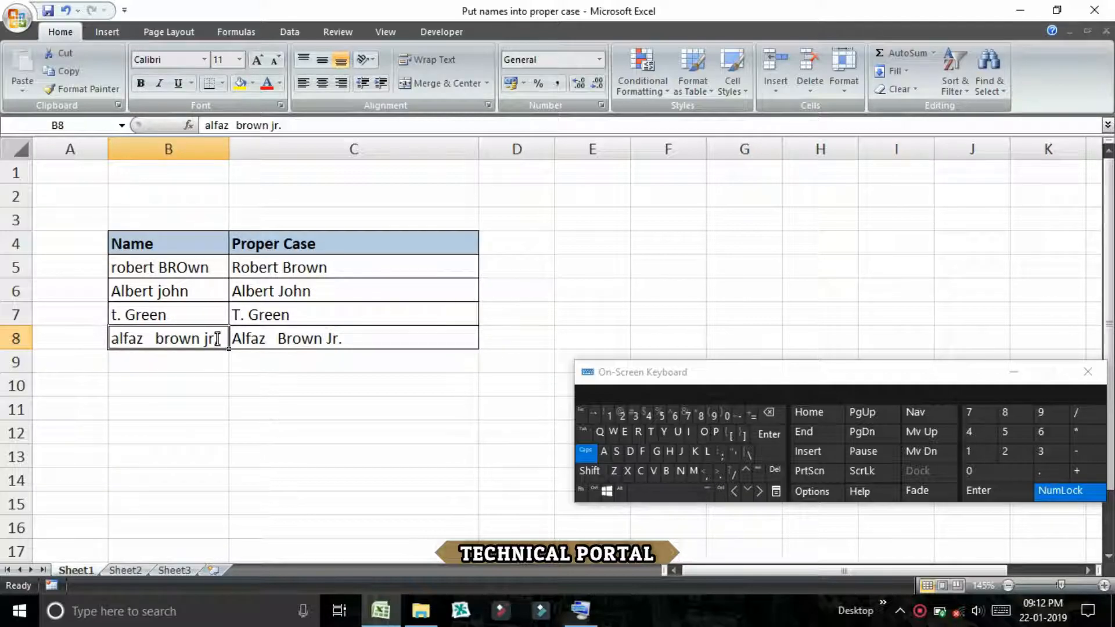
pyautogui.doubleClick(157, 340)
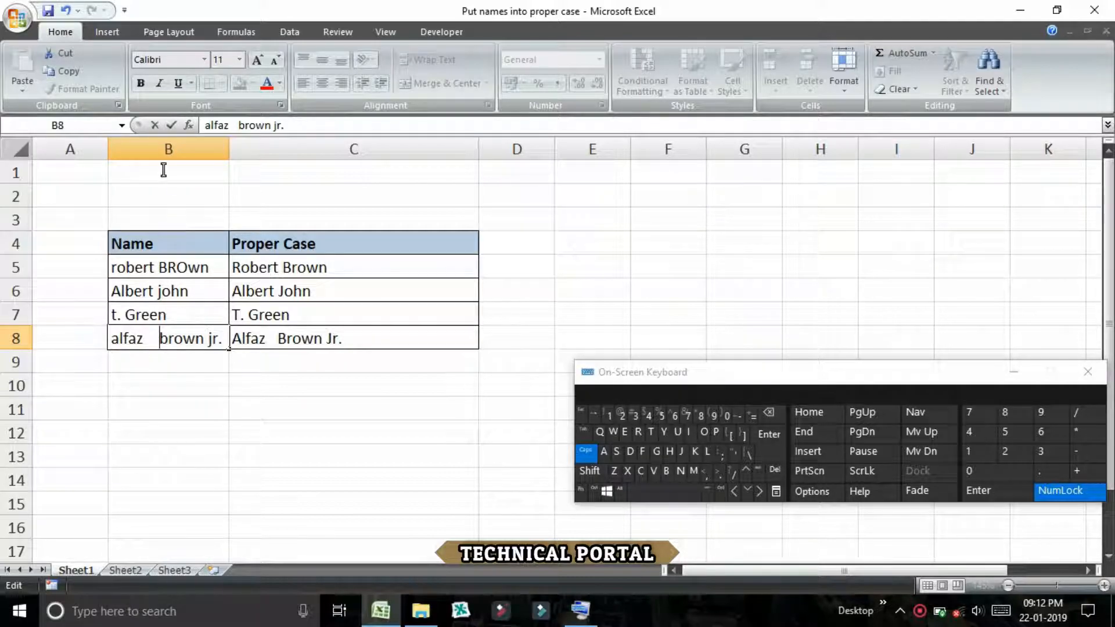
pyautogui.press('Tab')
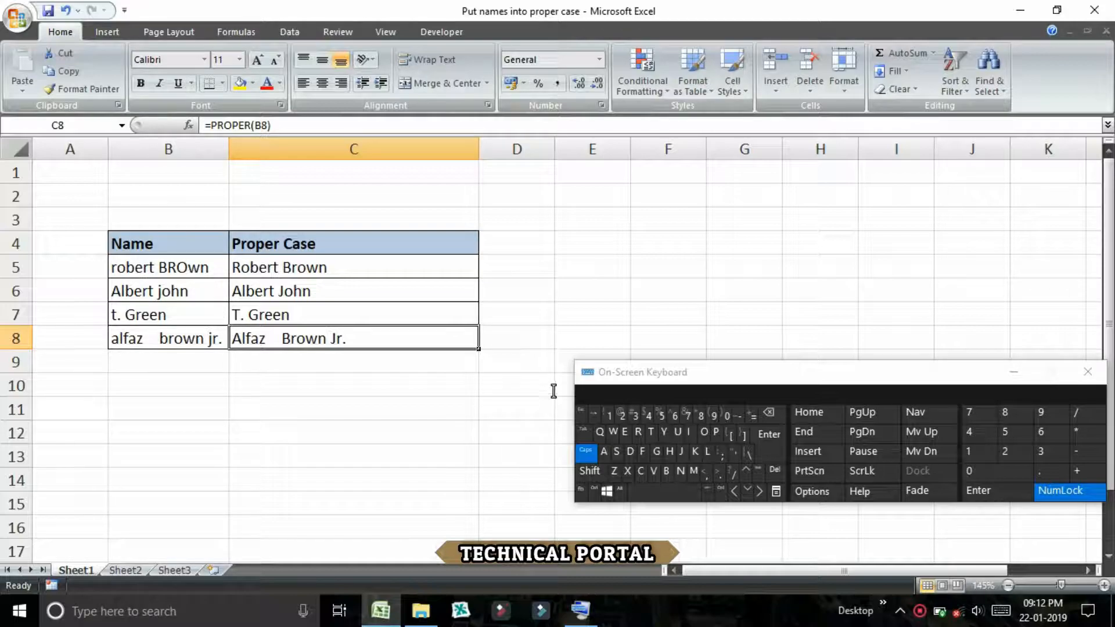
pyautogui.doubleClick(284, 341)
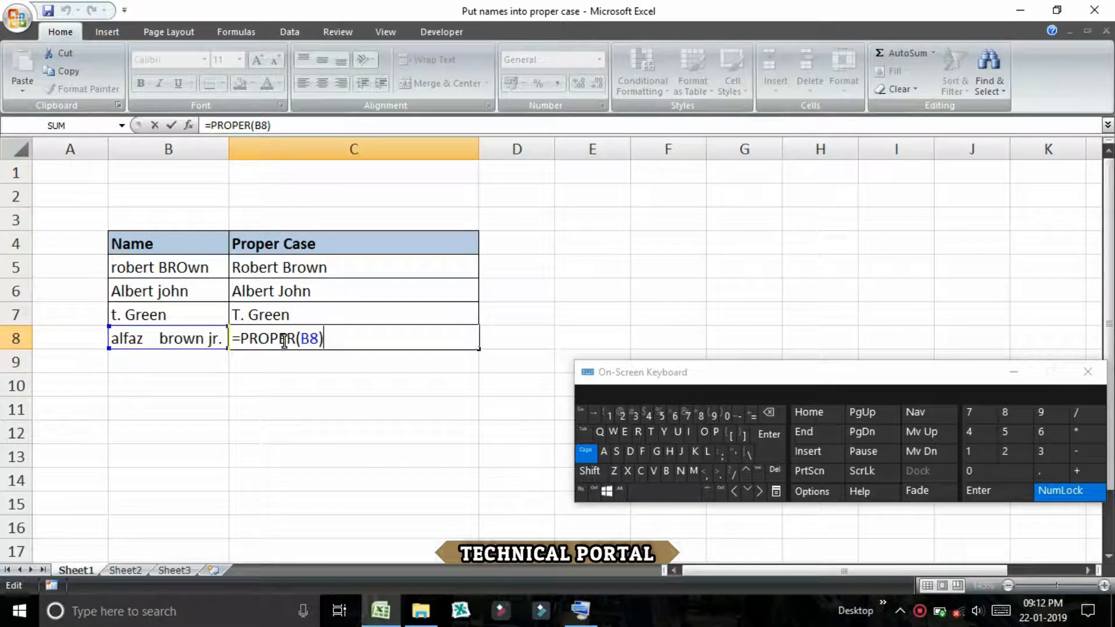
pyautogui.write('4')
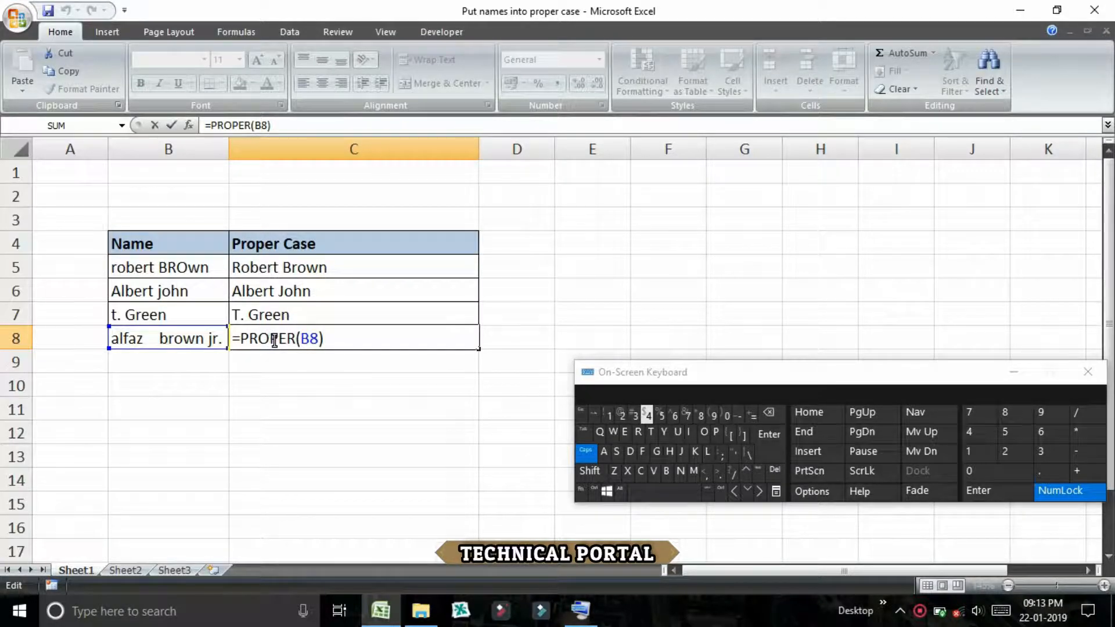
pyautogui.write('TRIM')
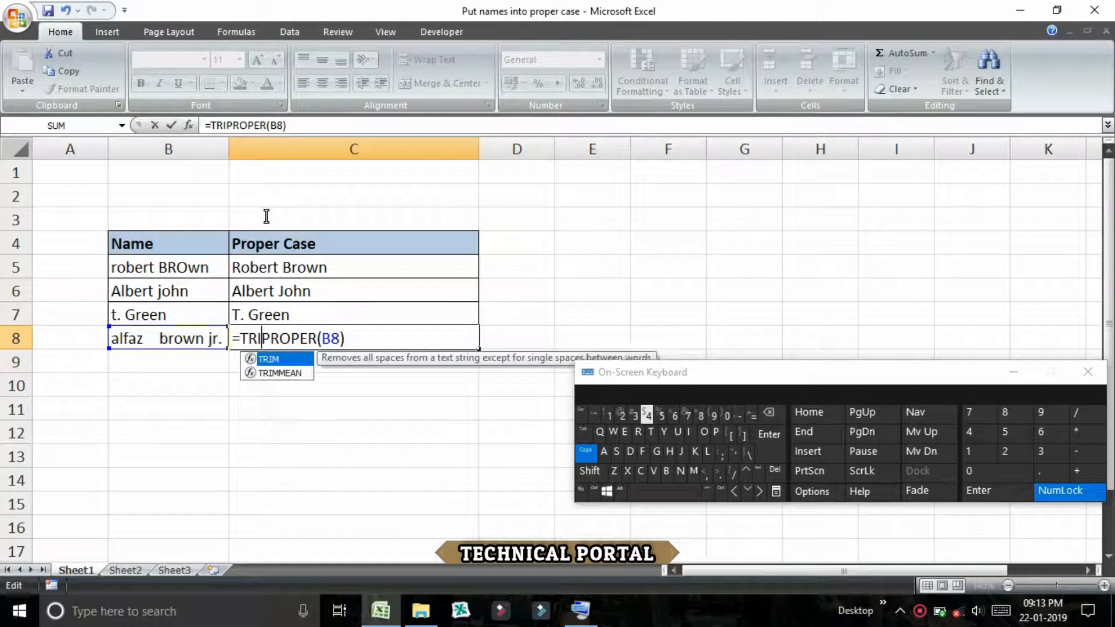
pyautogui.write('(')
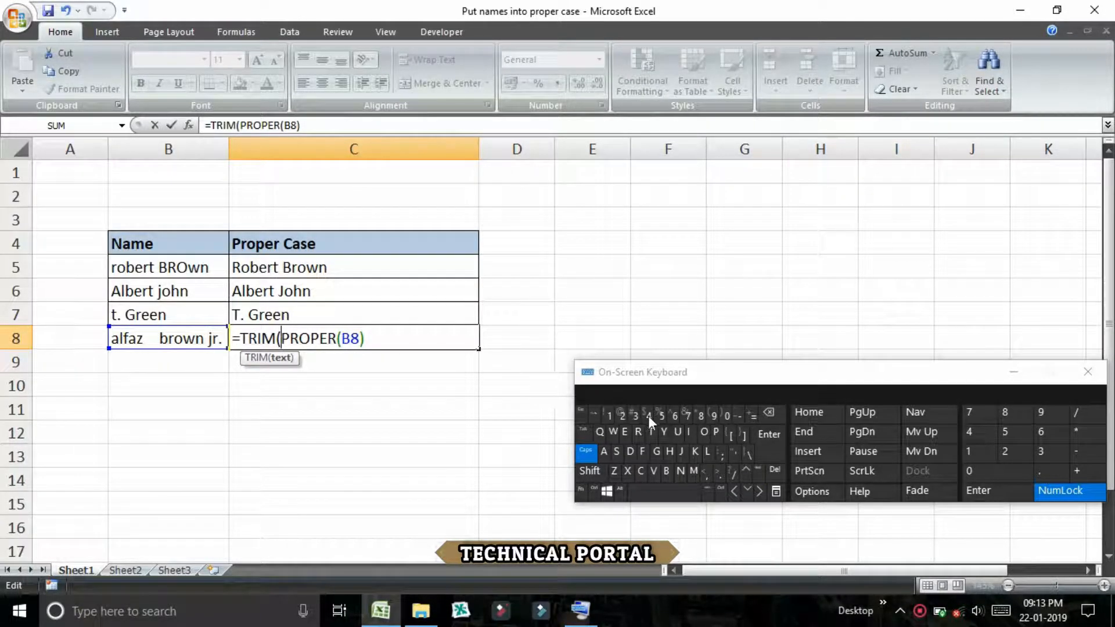
pyautogui.hotkey('shift', 'Left')
pyautogui.hotkey('shift', 'Left')
pyautogui.hotkey('shift', 'Left')
pyautogui.hotkey('shift', 'Left')
pyautogui.hotkey('shift', 'Left')
pyautogui.hotkey('shift', 'Left')
pyautogui.hotkey('shift', 'Left')
pyautogui.hotkey('shift', 'Left')
pyautogui.hotkey('shift', 'Left')
pyautogui.hotkey('shift', 'Left')
pyautogui.hotkey('shift', 'Left')
pyautogui.hotkey('shift', 'Left')
pyautogui.hotkey('shift', 'Left')
pyautogui.hotkey('shift', 'Left')
pyautogui.hotkey('shift', 'Left')
pyautogui.hotkey('shift', 'Left')
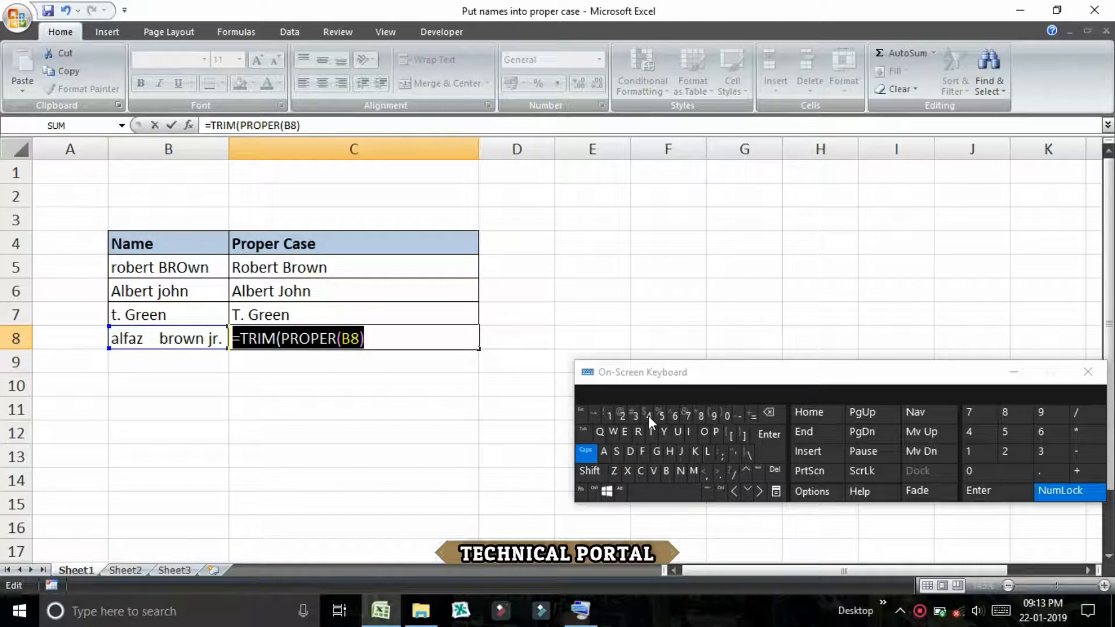
pyautogui.press('BackSpace')
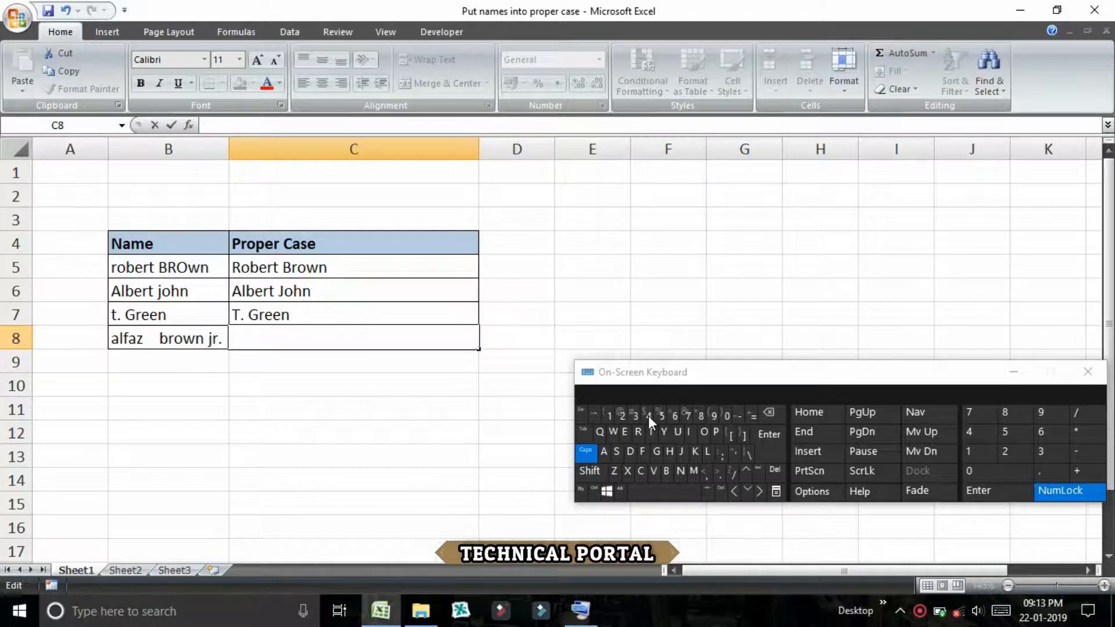
# - Enter =TRIM(PROPER(B8)) in cell C8 to capitalise the name and remove its extra spaces
pyautogui.write('=TRIM')
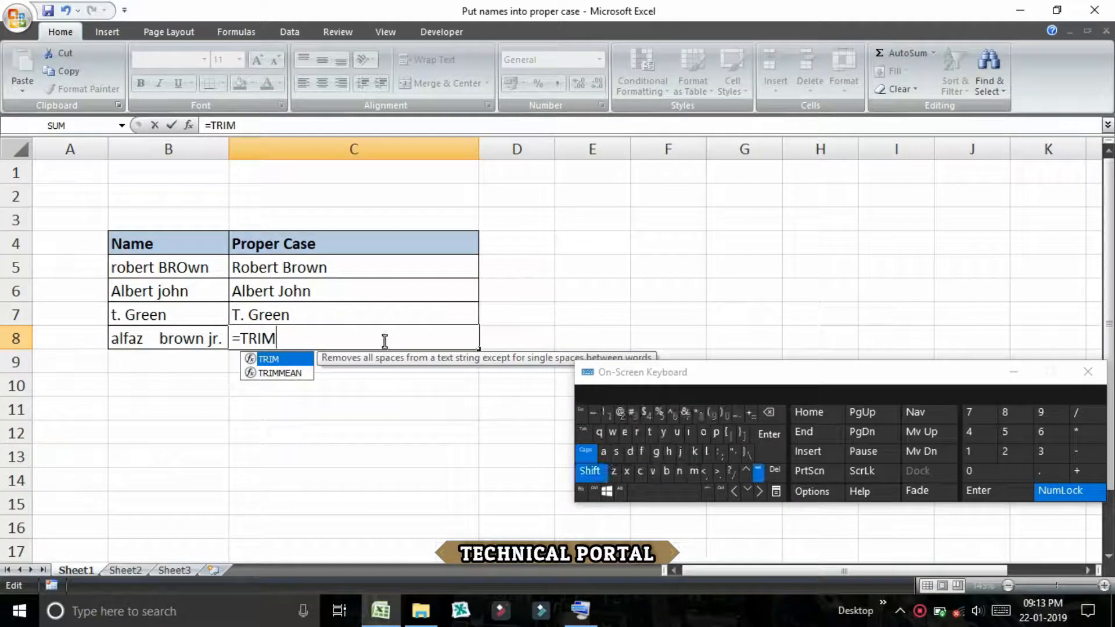
pyautogui.write('(')
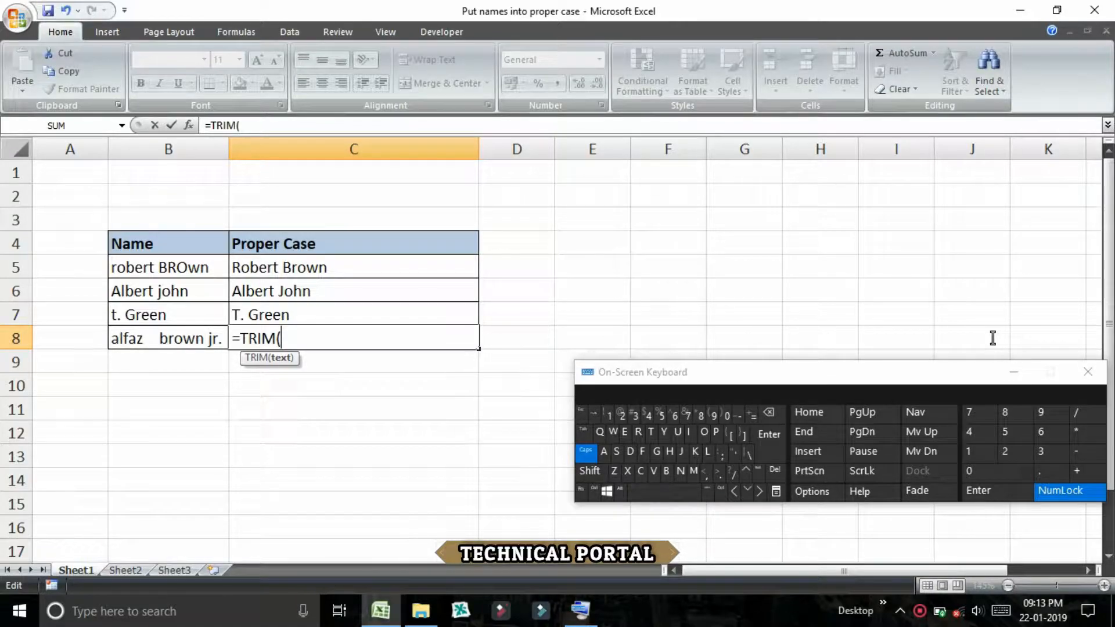
pyautogui.write('PROPER')
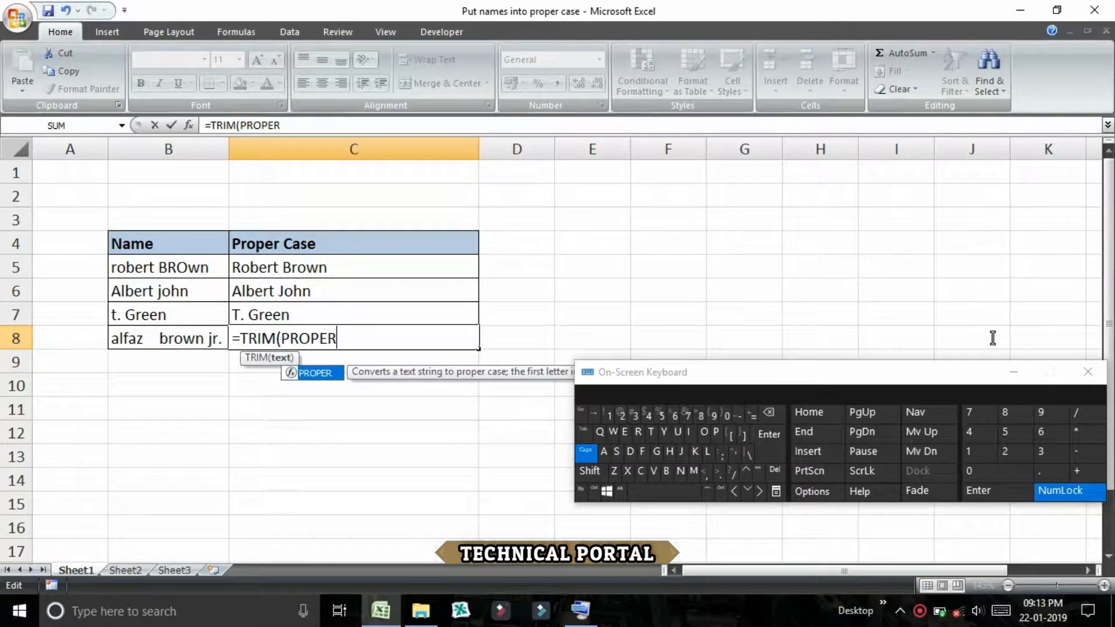
pyautogui.write('(')
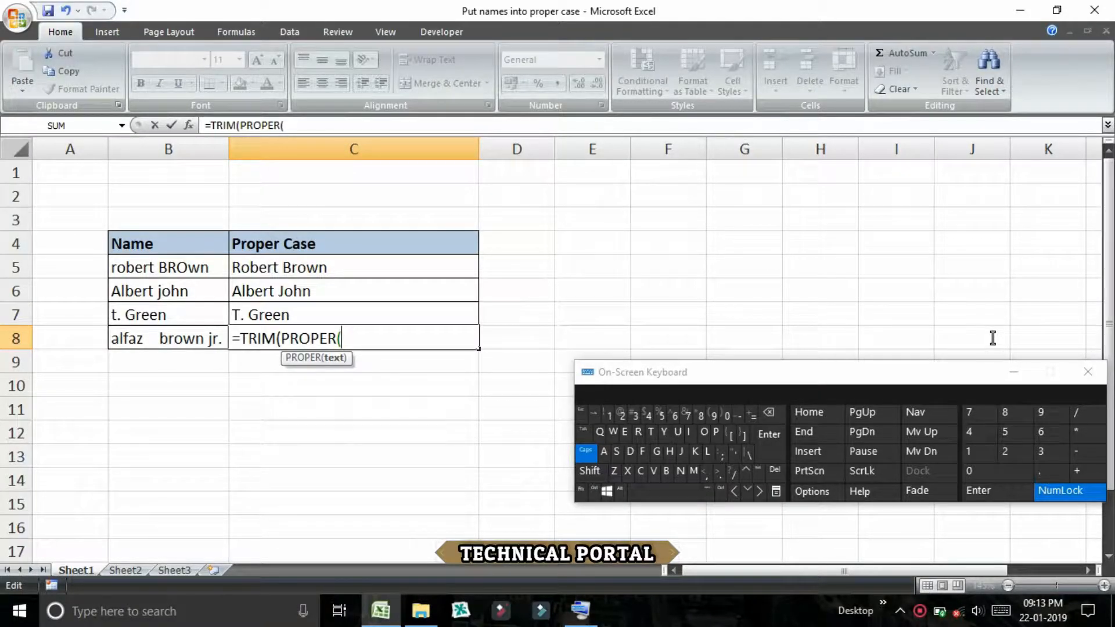
pyautogui.press('Left')
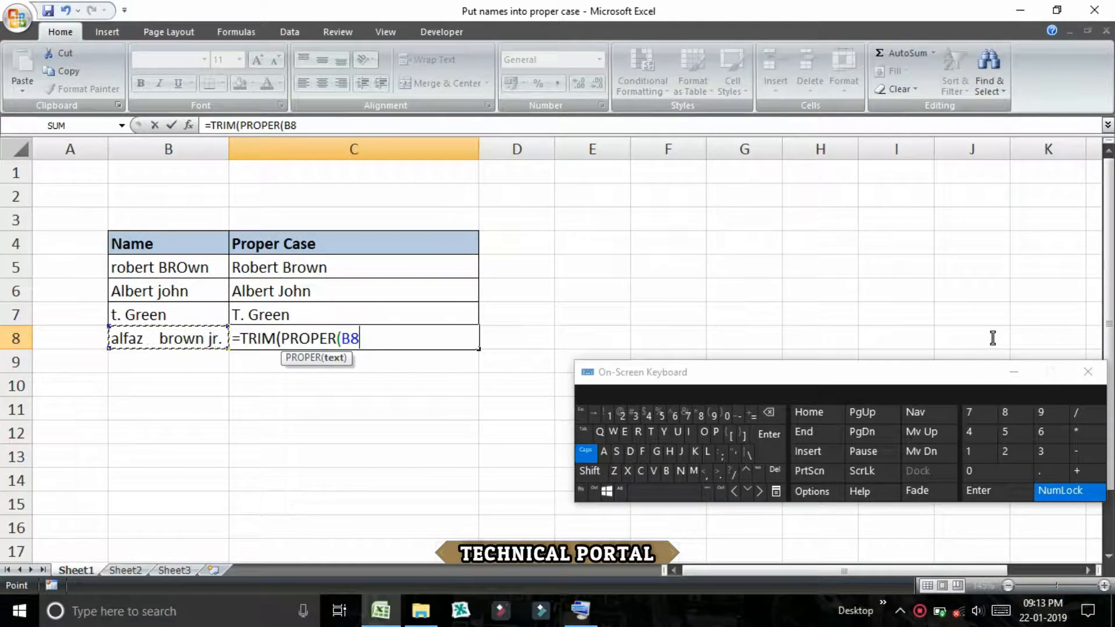
pyautogui.write('))')
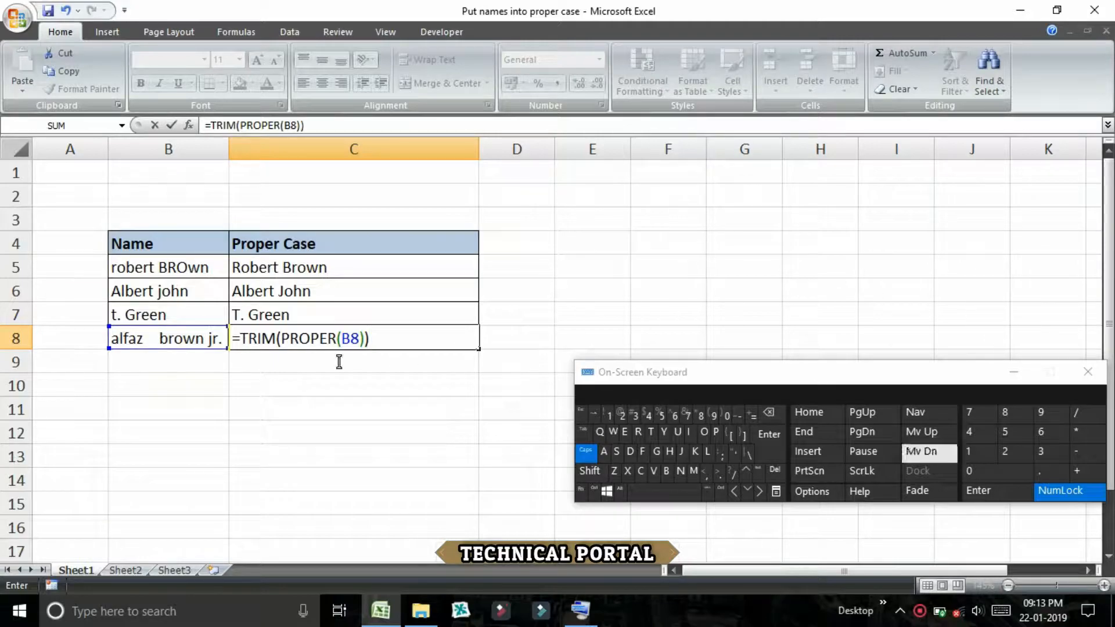
pyautogui.hotkey('ctrl', 'Return')
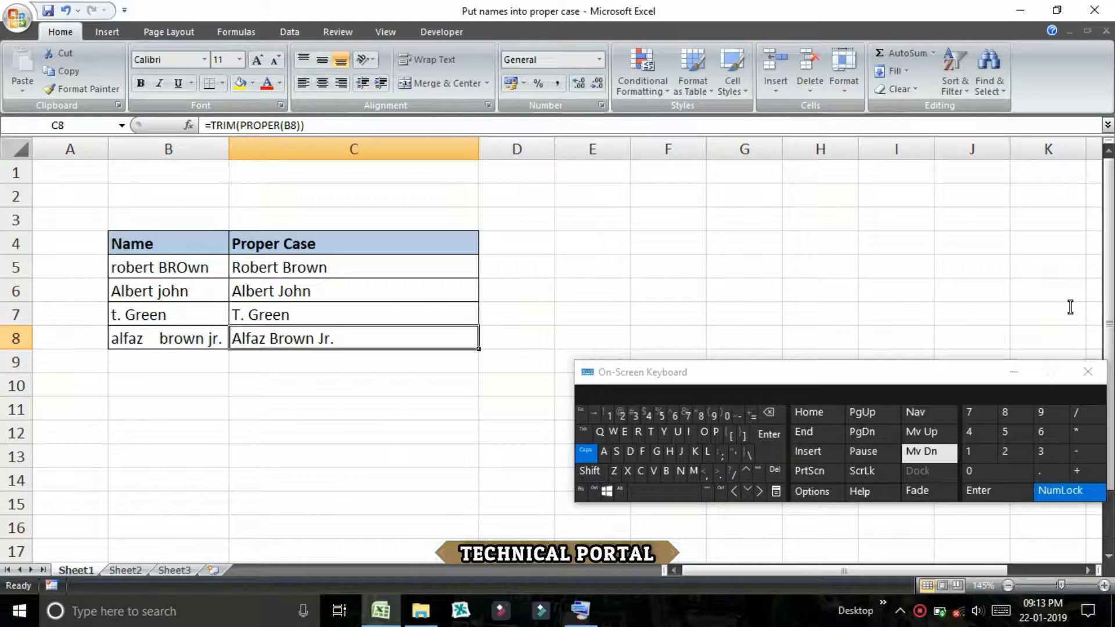